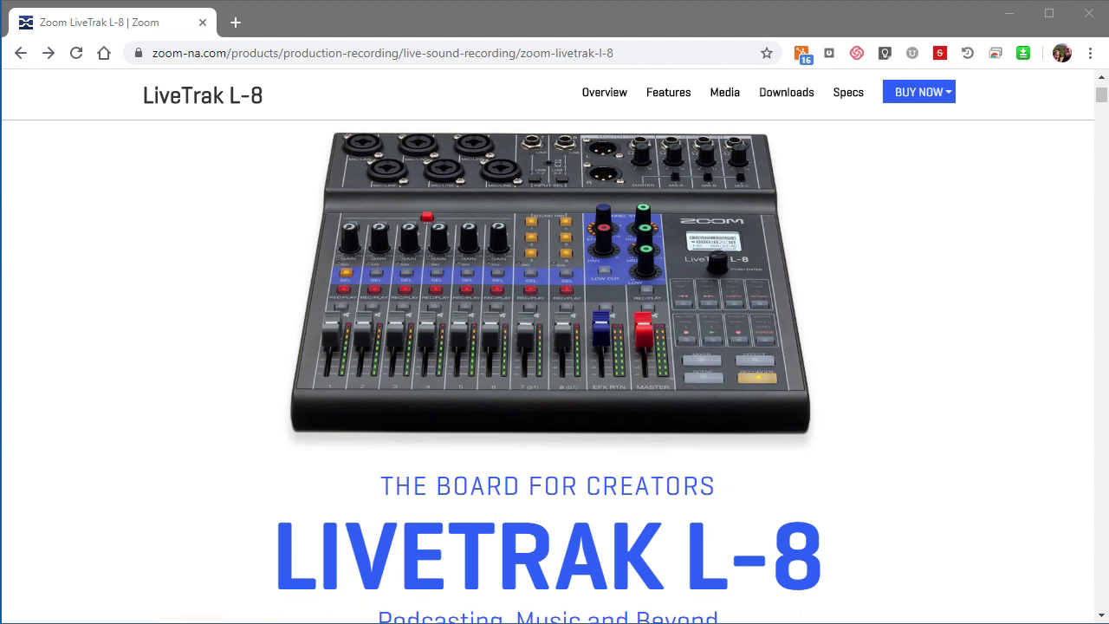
- Go to the LiveTrak L-8 Downloads section and scroll through the guides, manuals and L-8 Driver links
left_click(786, 92)
scroll(719, 360, "down", 3)
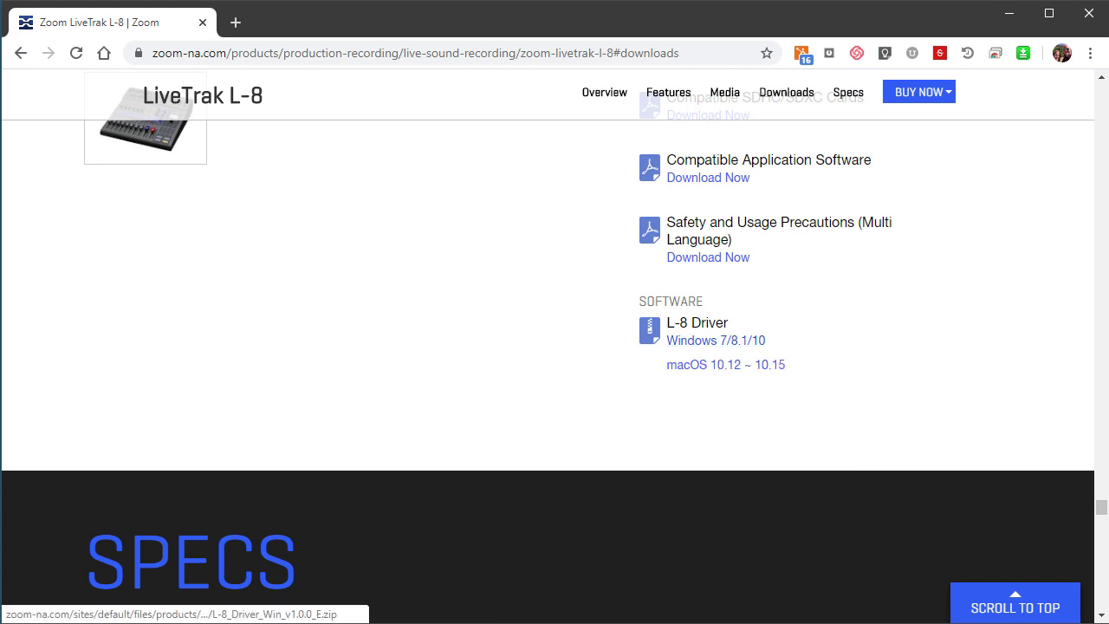
scroll(555, 347, "up", 2)
scroll(554, 346, "up", 1)
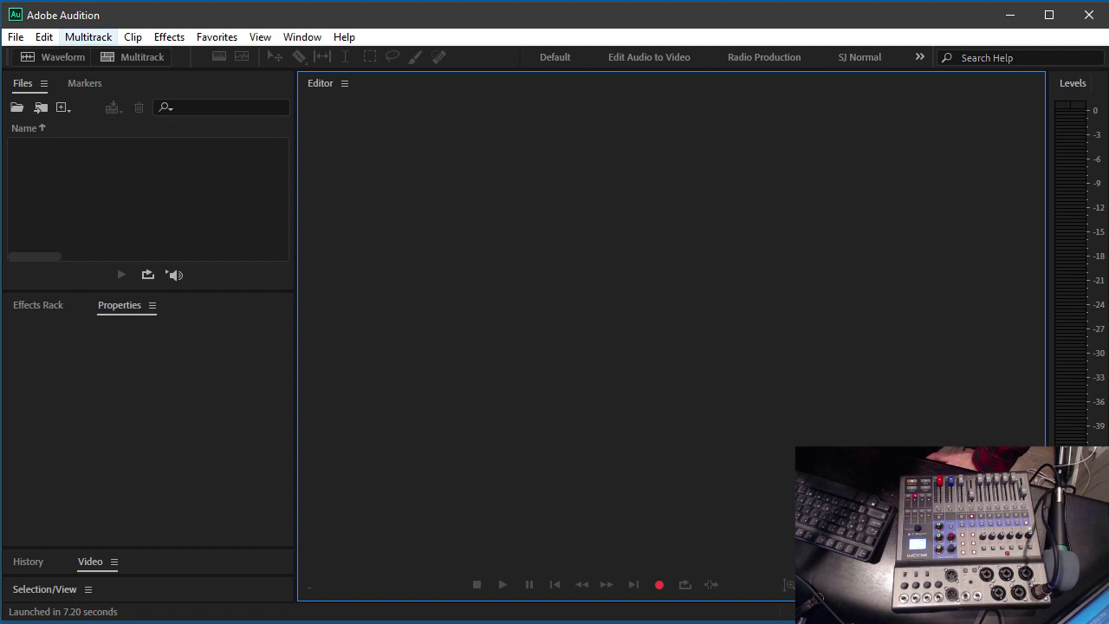
- Create a multitrack session named 'L8 Demo' with the 24 Track Music Session template
left_click(88, 36)
left_click(16, 37)
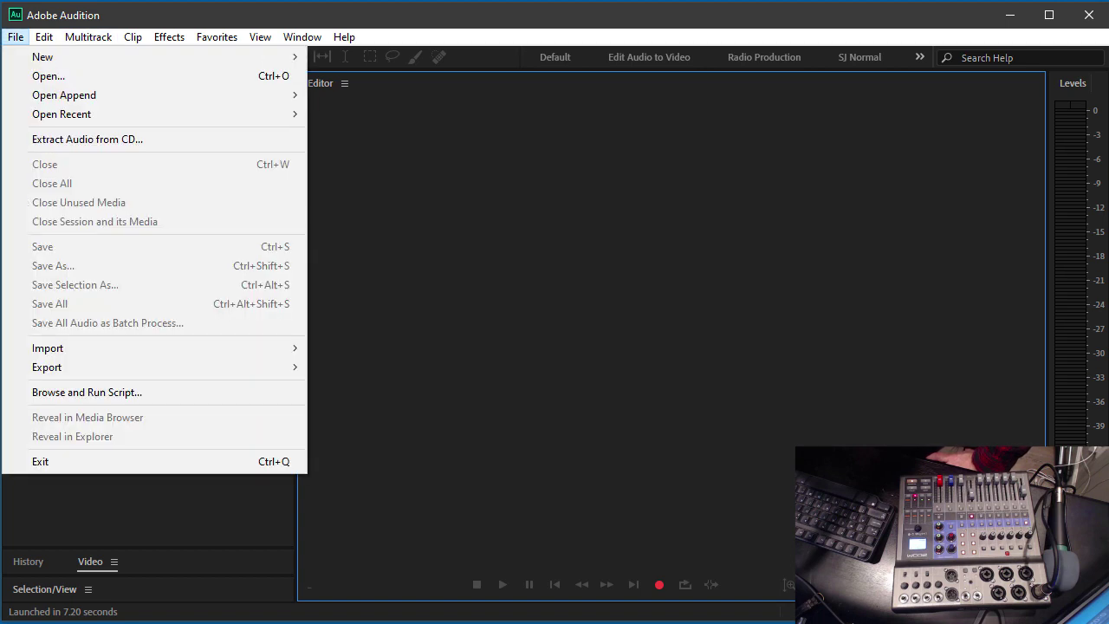
mouse_move(52, 56)
left_click(372, 56)
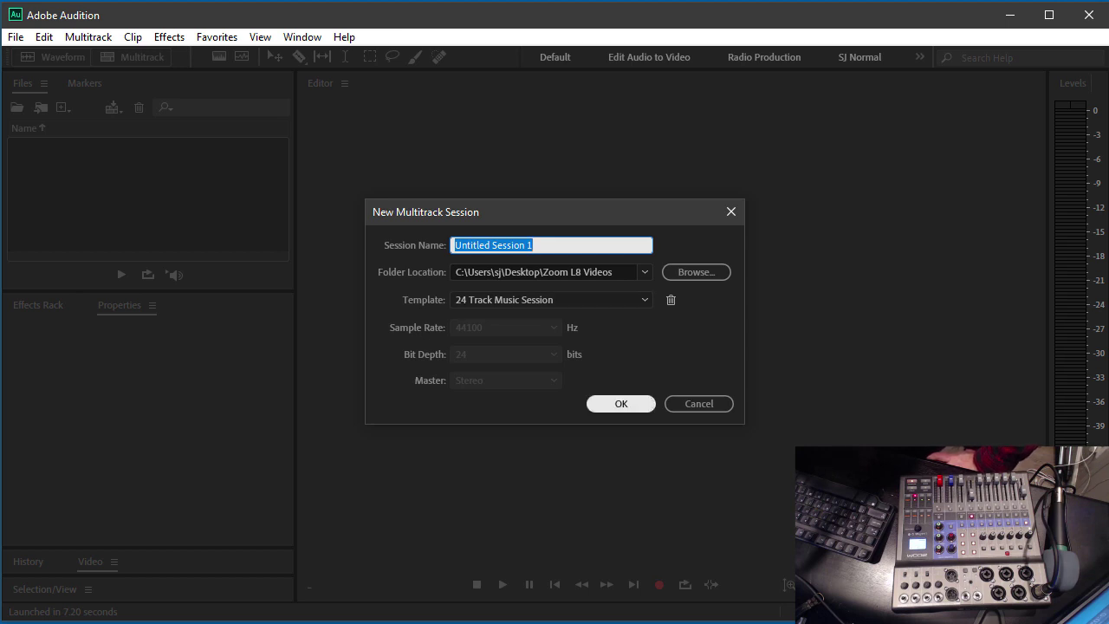
left_click(533, 245)
double_click(534, 245)
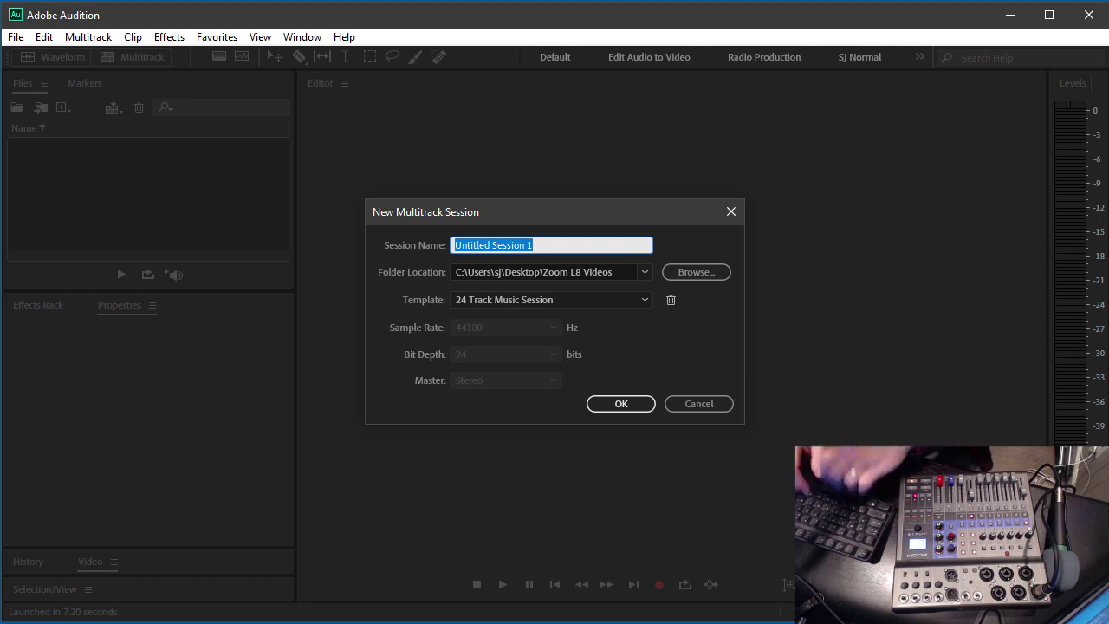
type("L8 Demo")
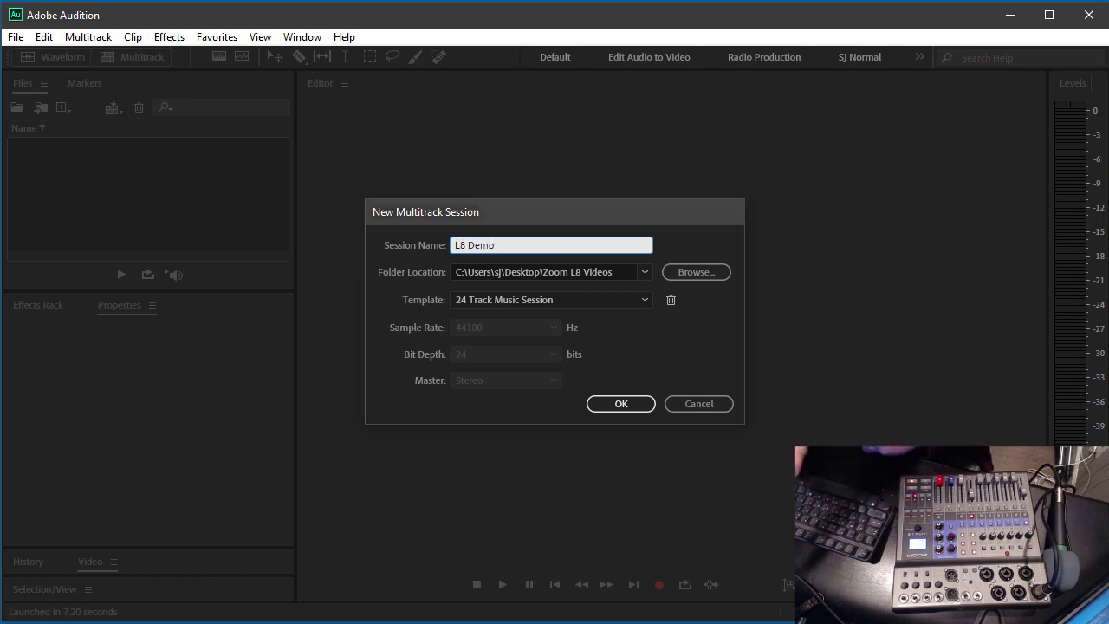
key("Return")
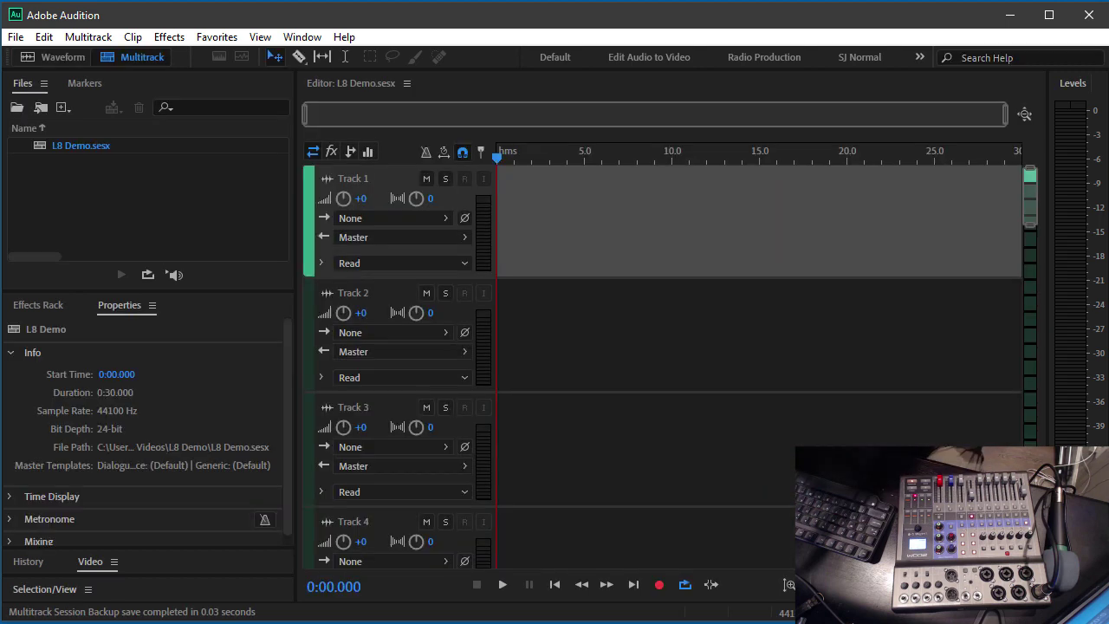
- Open Edit > Preferences > Audio Hardware to show the ZOOM L-8 ASIO Driver settings
scroll(671, 356, "down", 3)
scroll(671, 356, "up", 3)
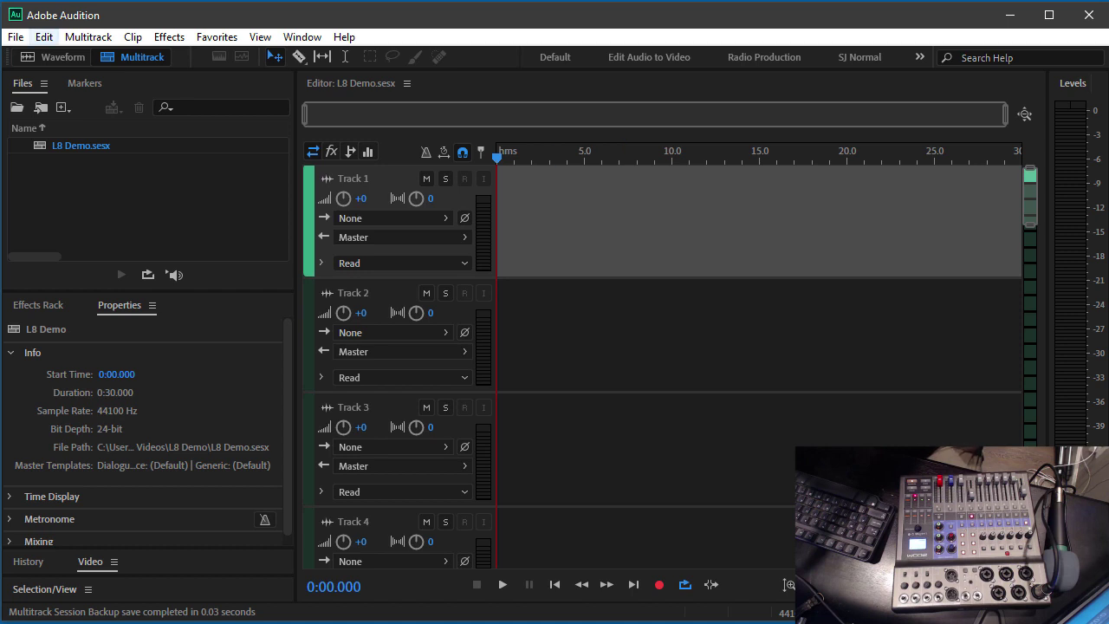
left_click(44, 36)
mouse_move(87, 619)
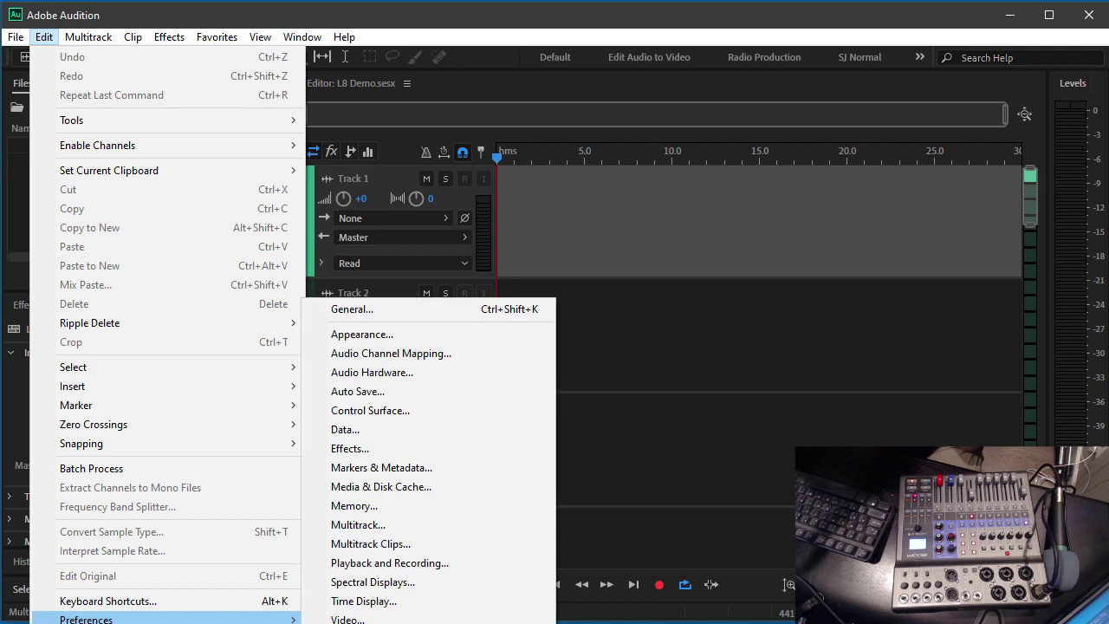
left_click(371, 371)
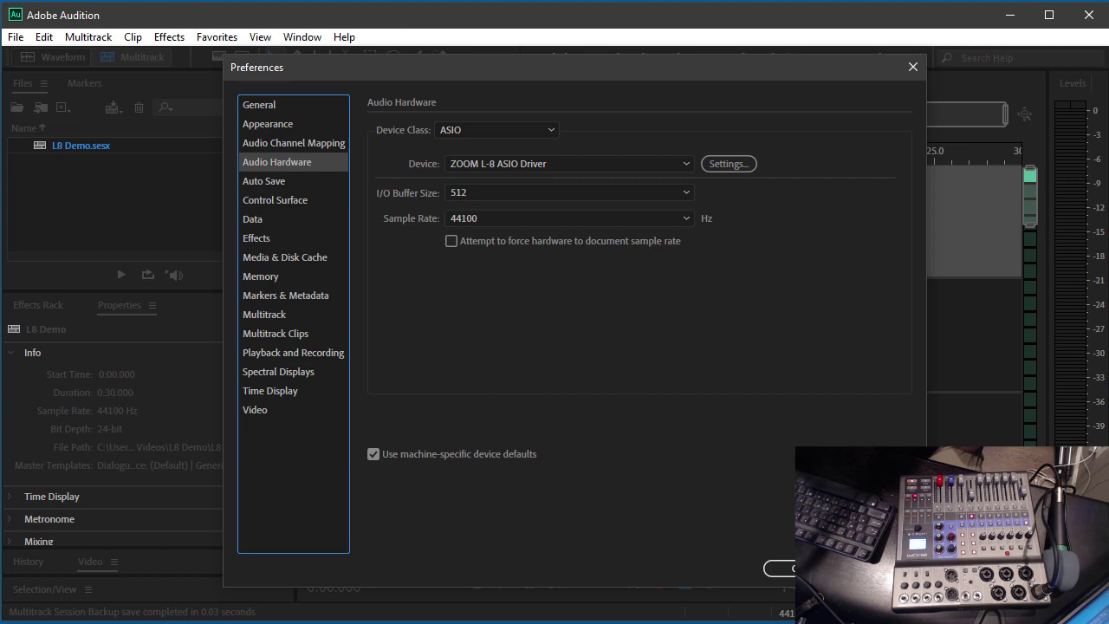
left_click(496, 130)
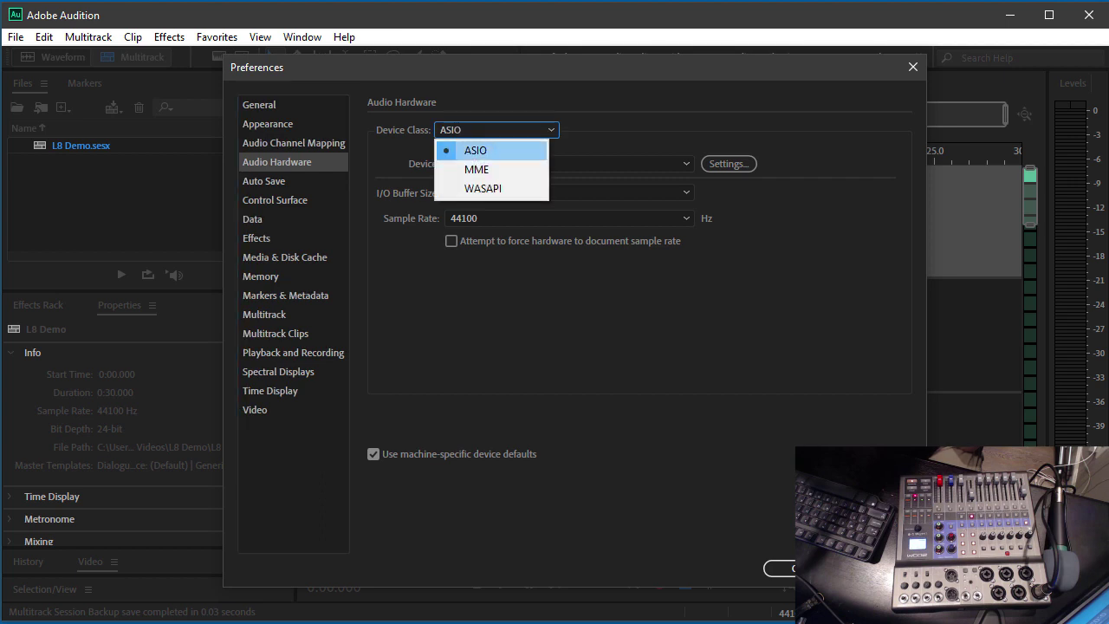
key("Escape")
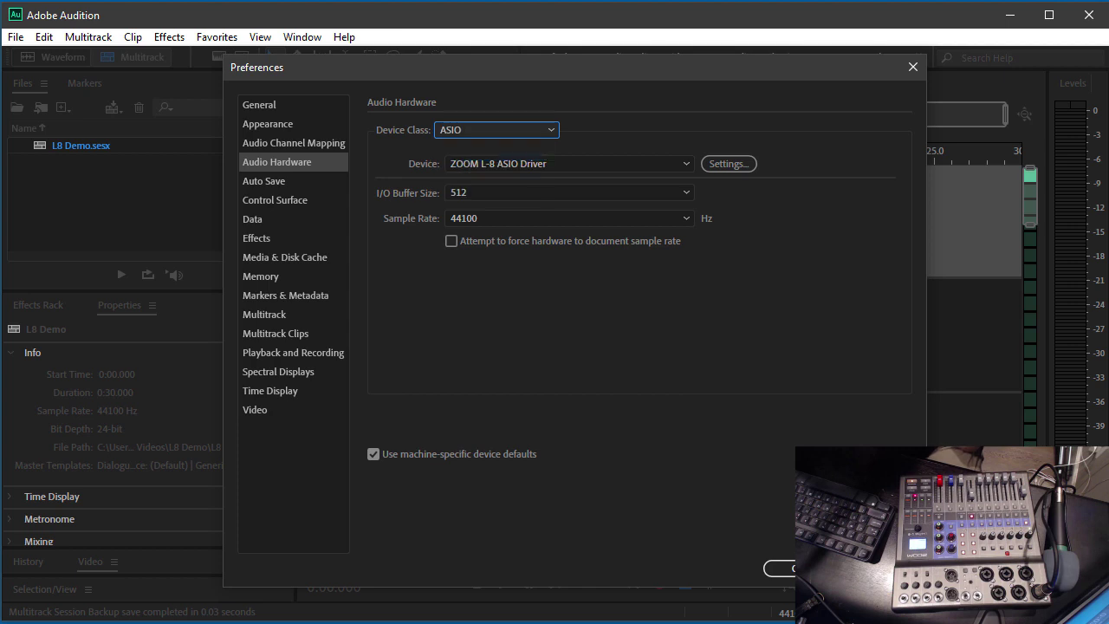
left_click(671, 164)
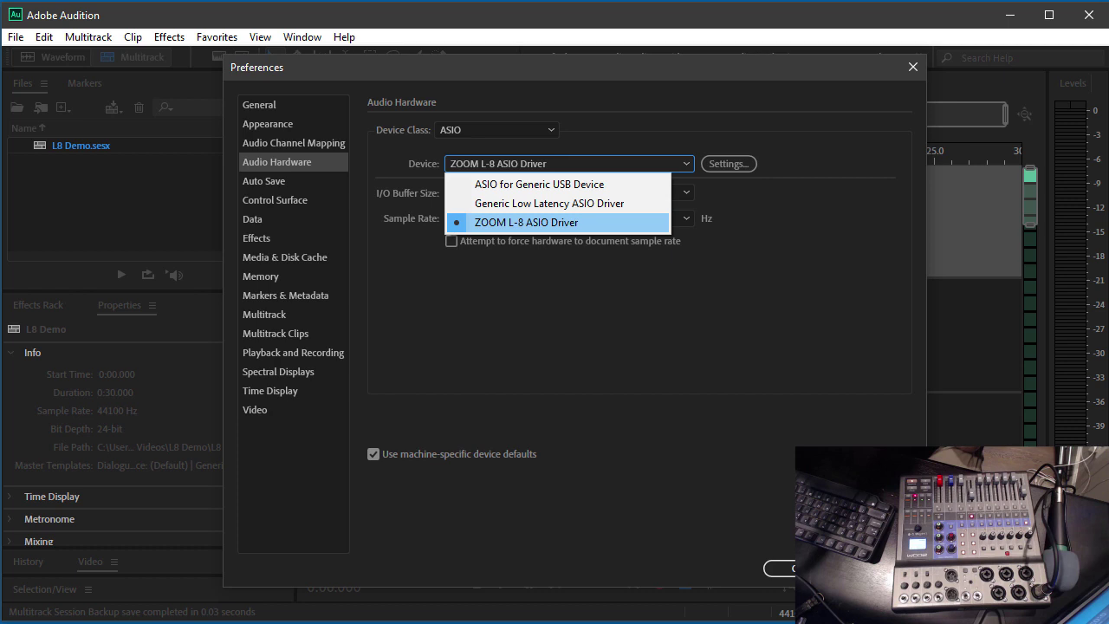
key("Return")
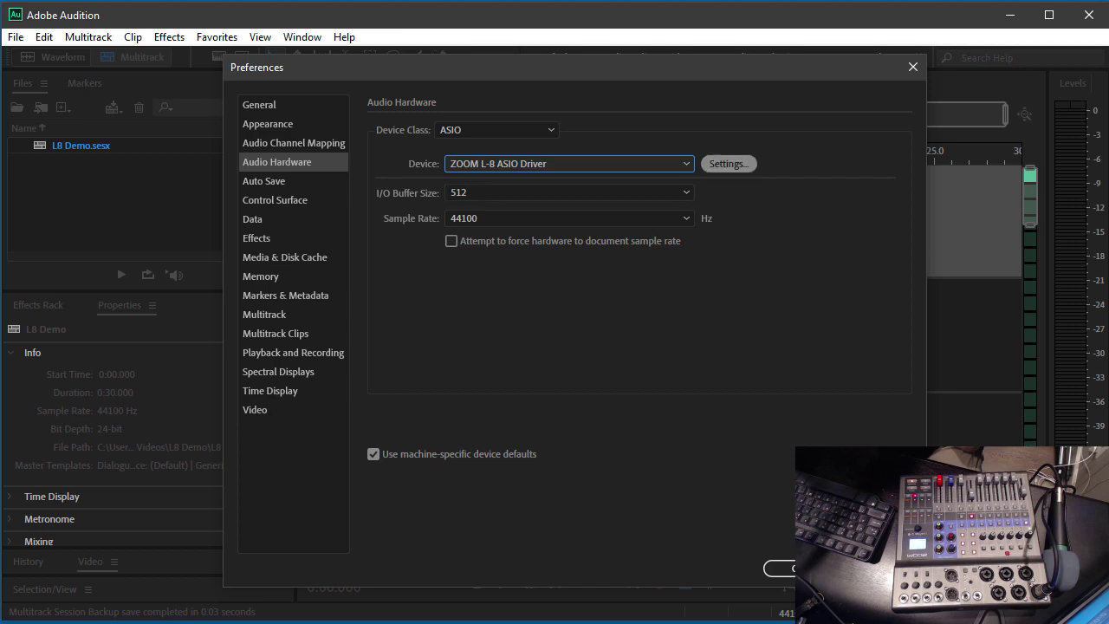
left_click(727, 163)
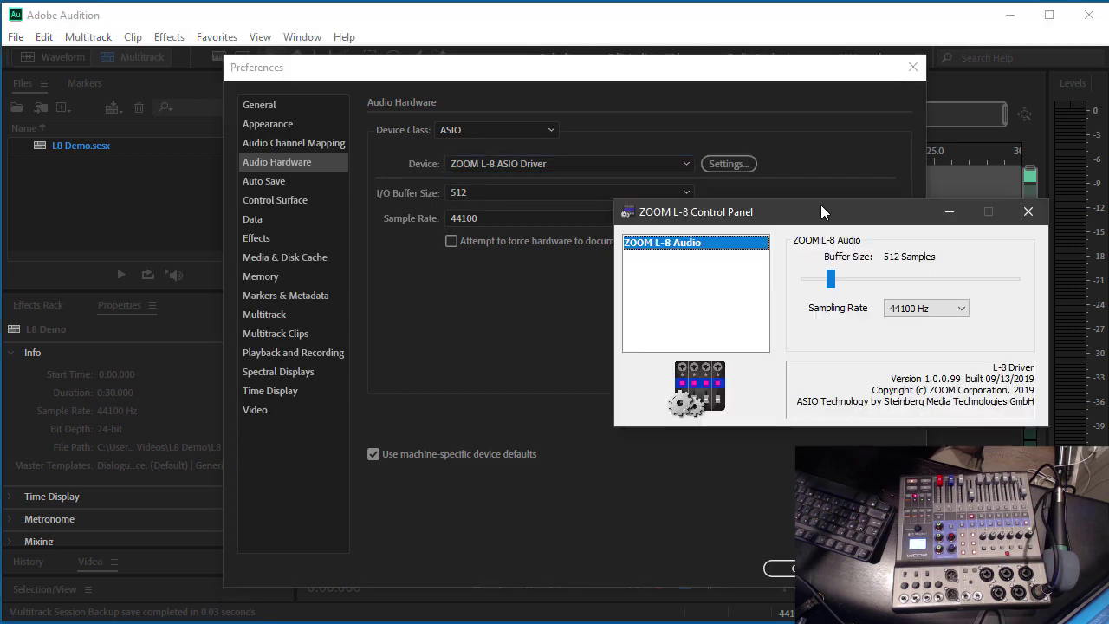
left_click_drag(820, 204, 513, 167)
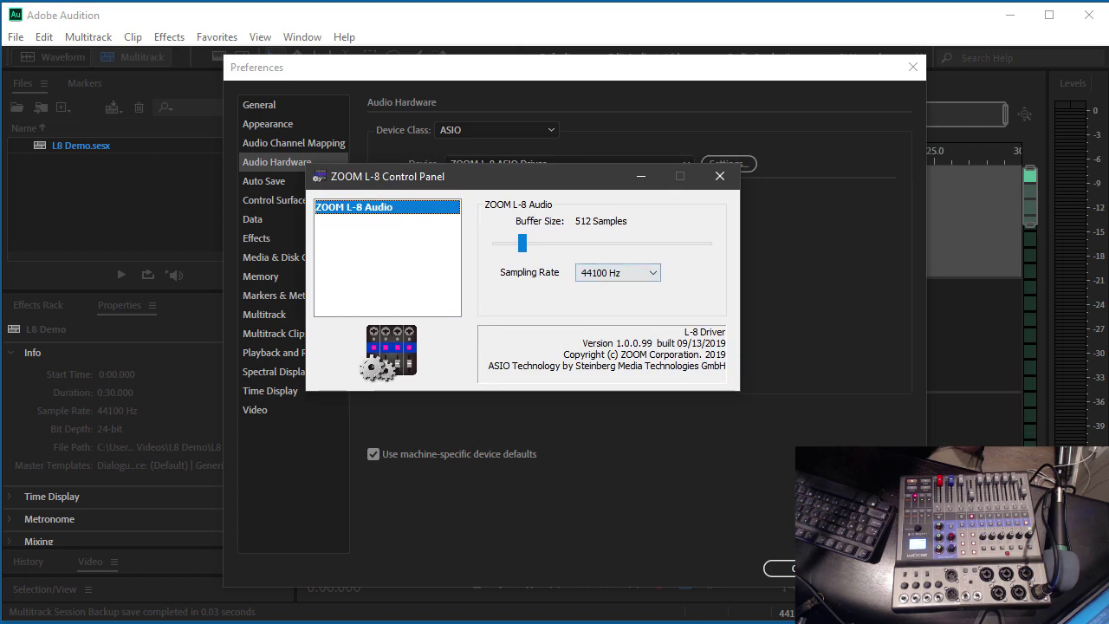
left_click(719, 176)
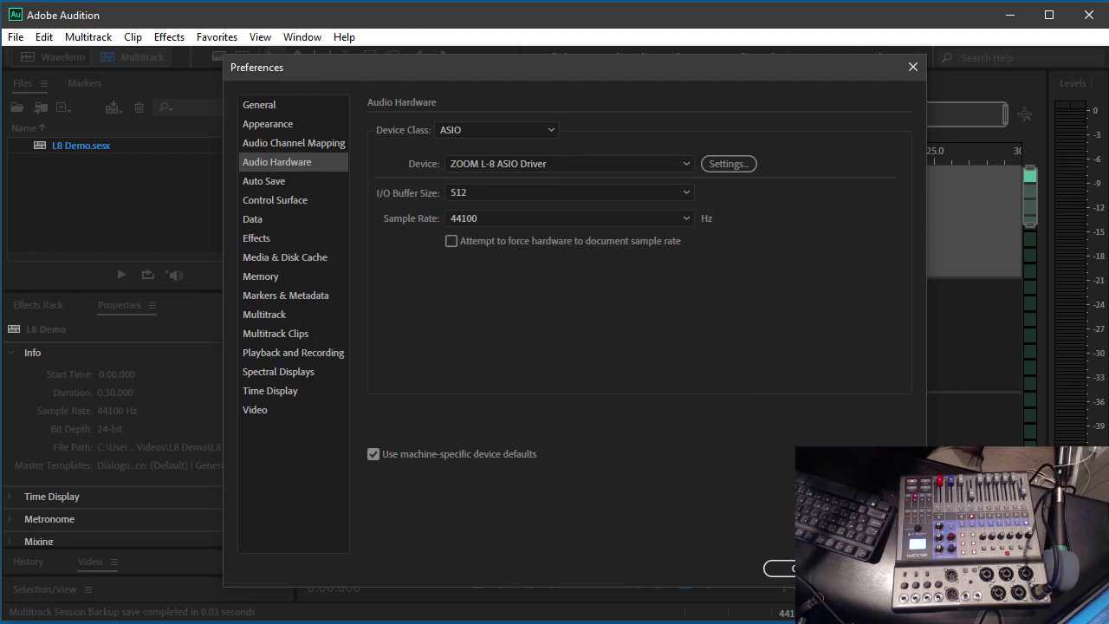
- Check the Audio Channel Mapping for L-8 Master L/R and Out 1–4, then confirm Preferences
left_click(294, 143)
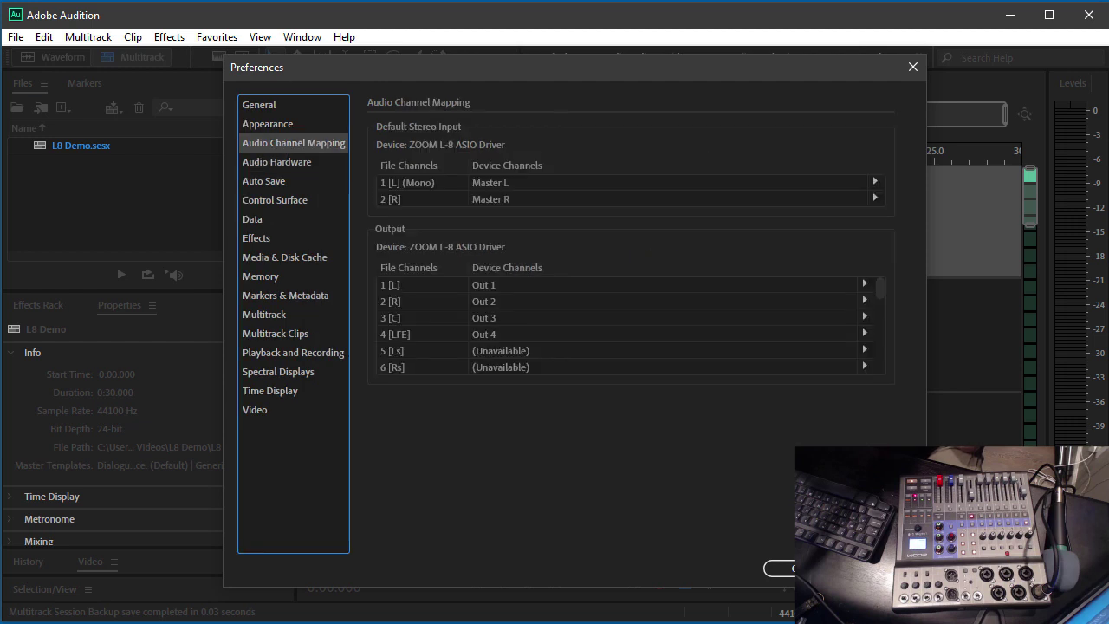
scroll(631, 325, "down", 10)
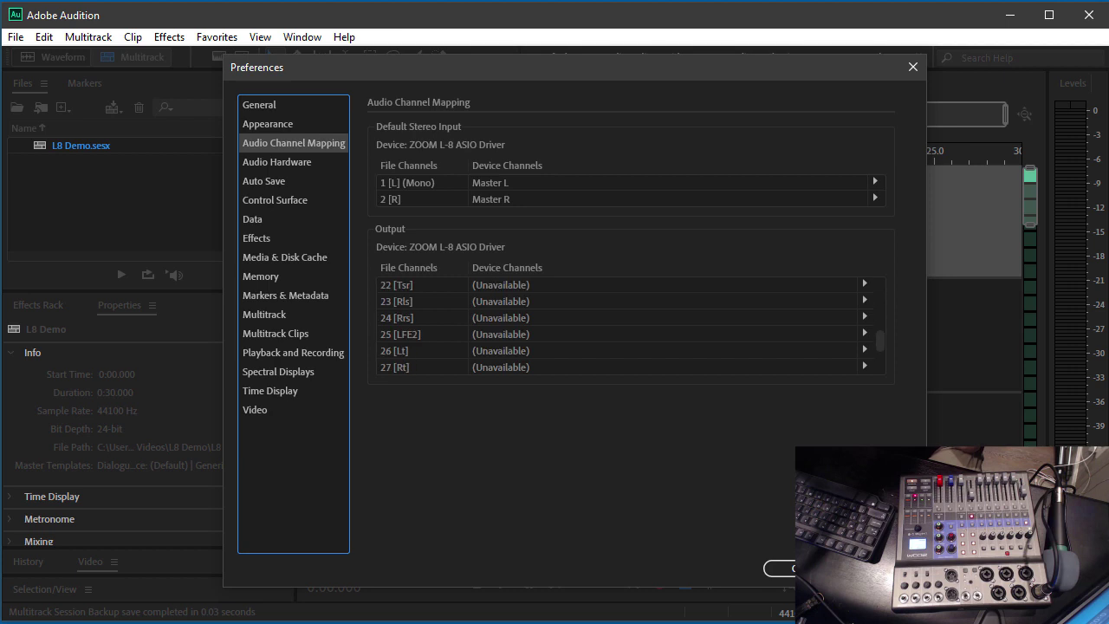
scroll(630, 325, "up", 8)
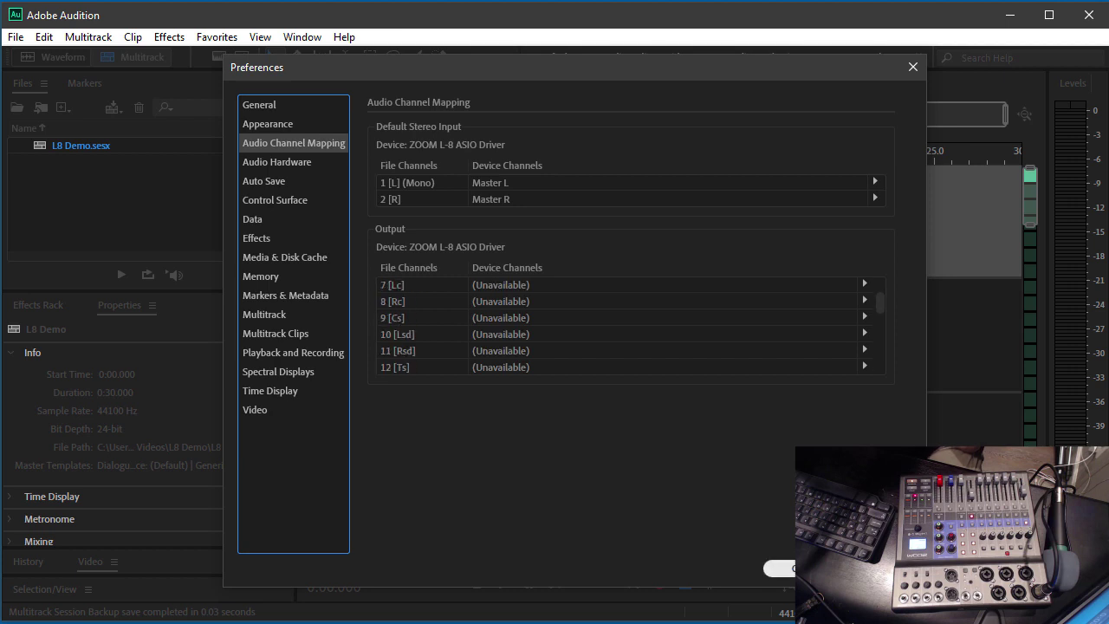
left_click(784, 569)
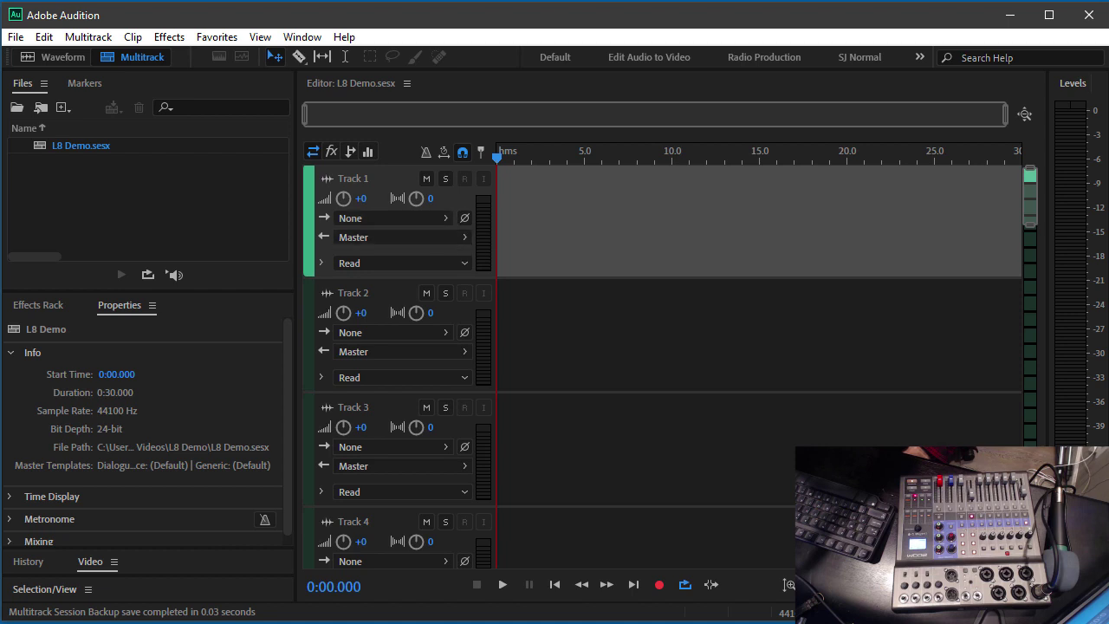
- Set Track 1's input to mono [03M] In 1
left_click(440, 218)
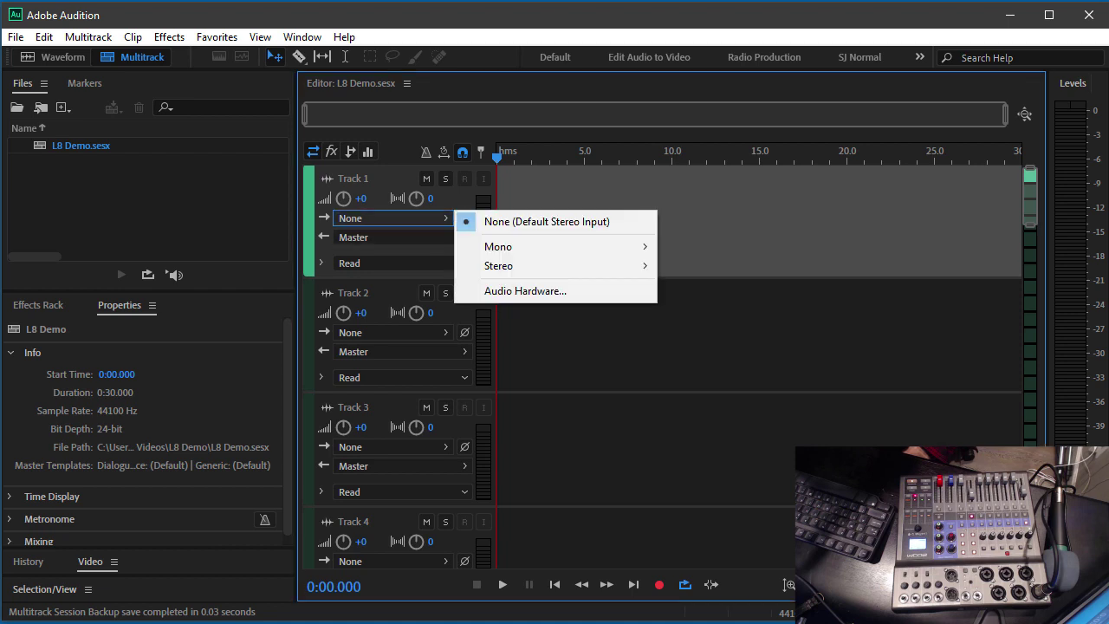
mouse_move(511, 247)
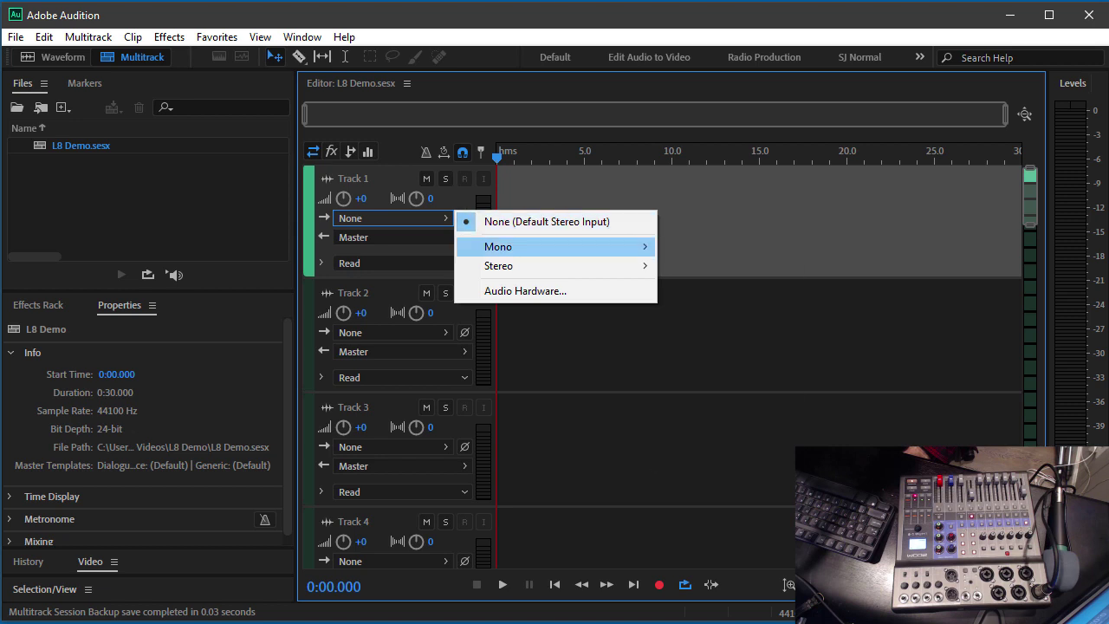
key("Down")
key("Down")
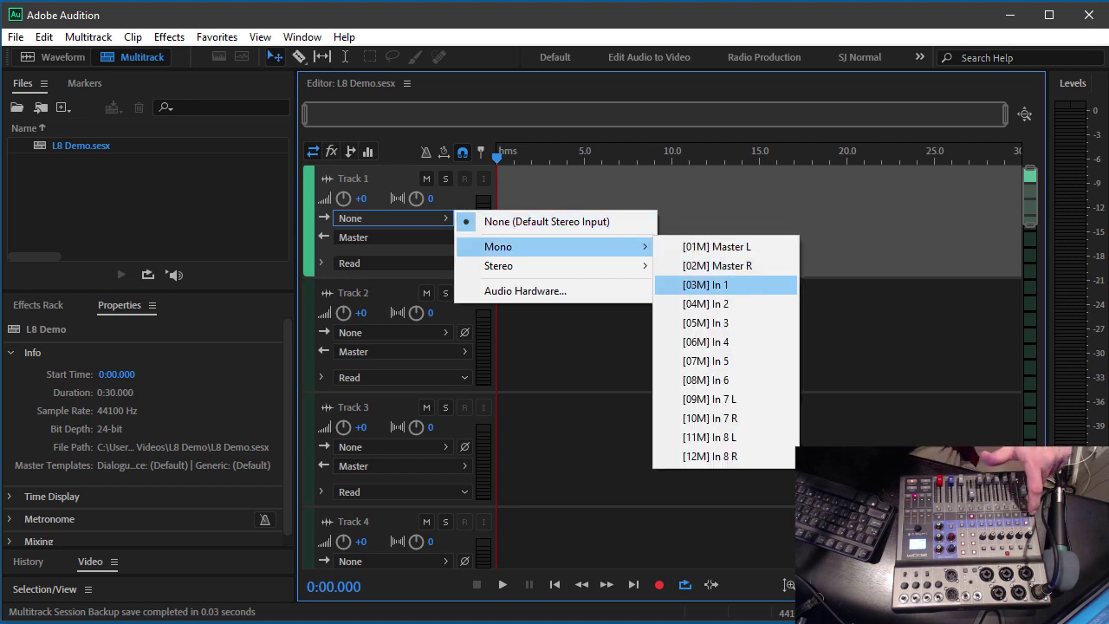
key("Return")
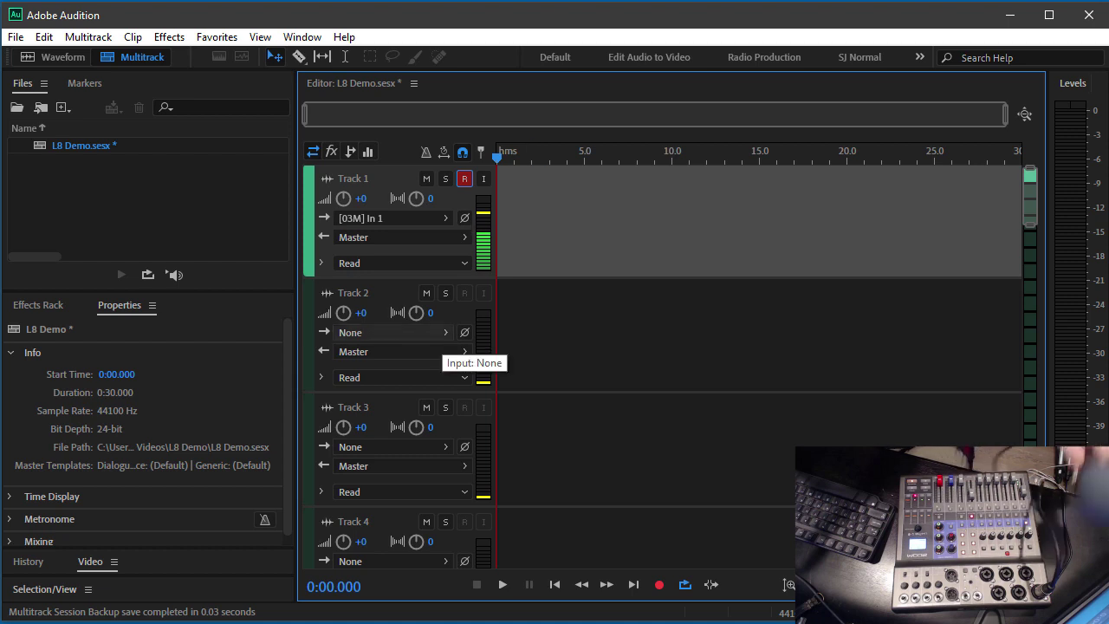
- Set Track 2's input to mono [04M] In 2
left_click(445, 333)
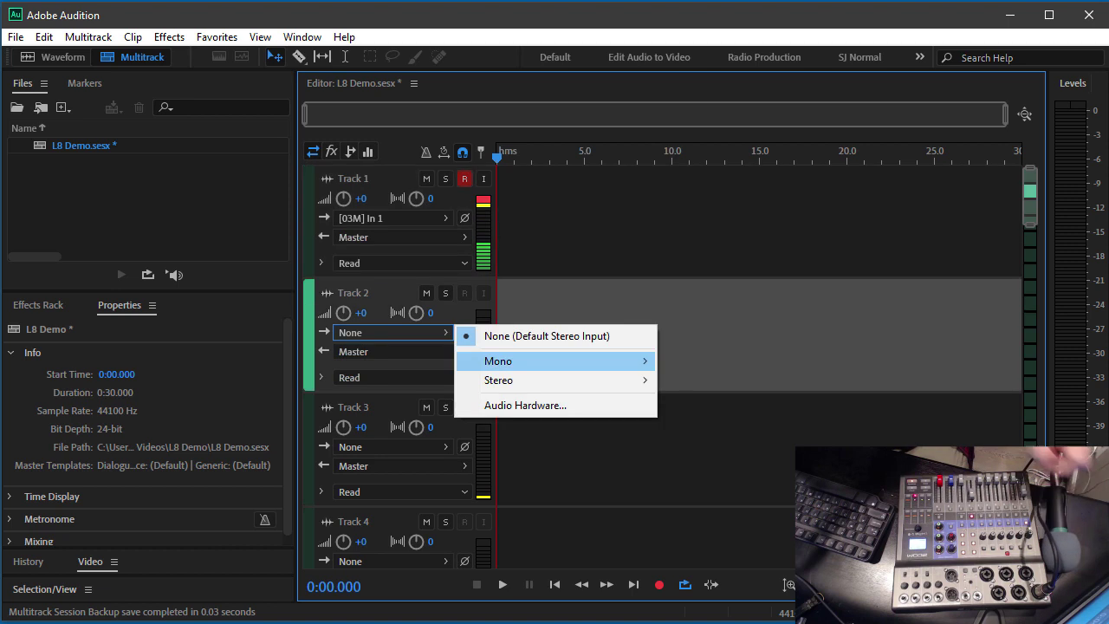
mouse_move(511, 361)
left_click(693, 419)
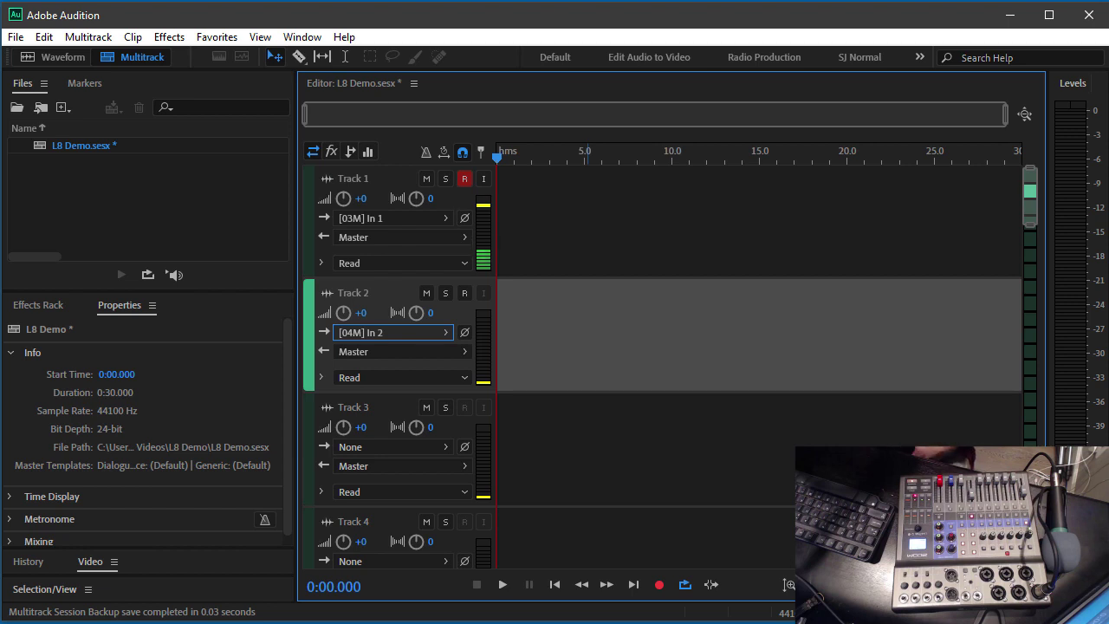
- Record a clip on Track 1, then return the playhead to the session start
key("shift+space")
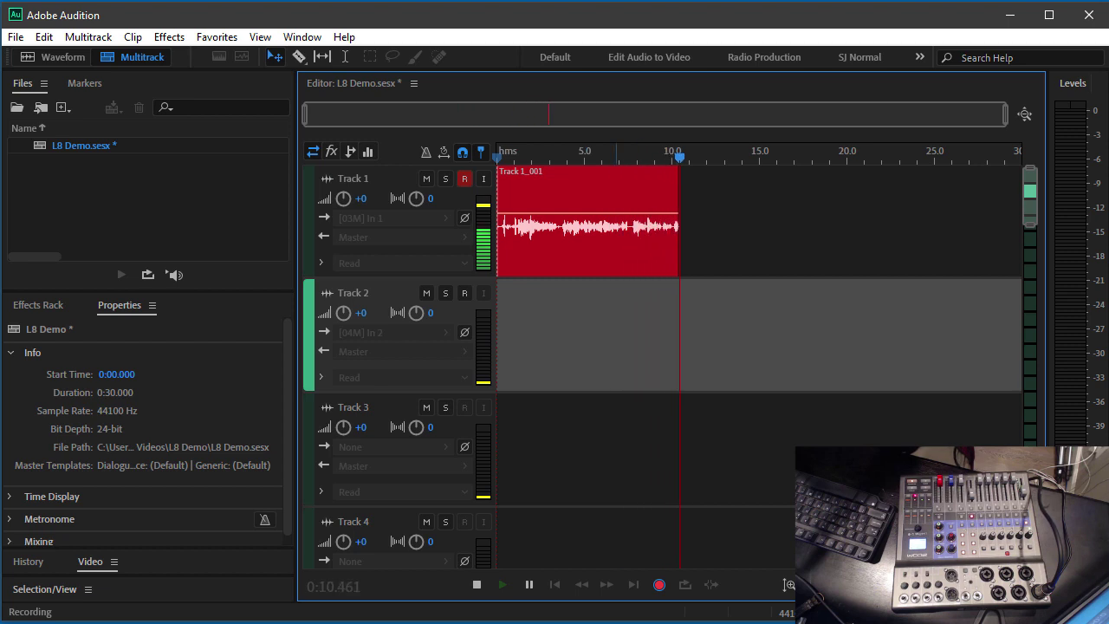
key("space")
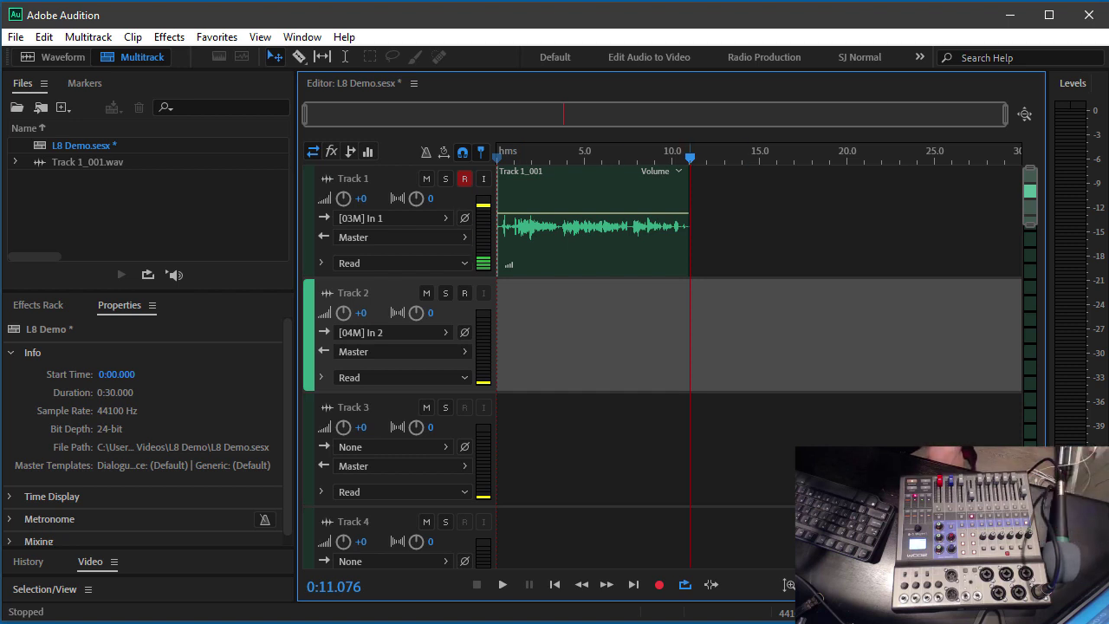
key("Home")
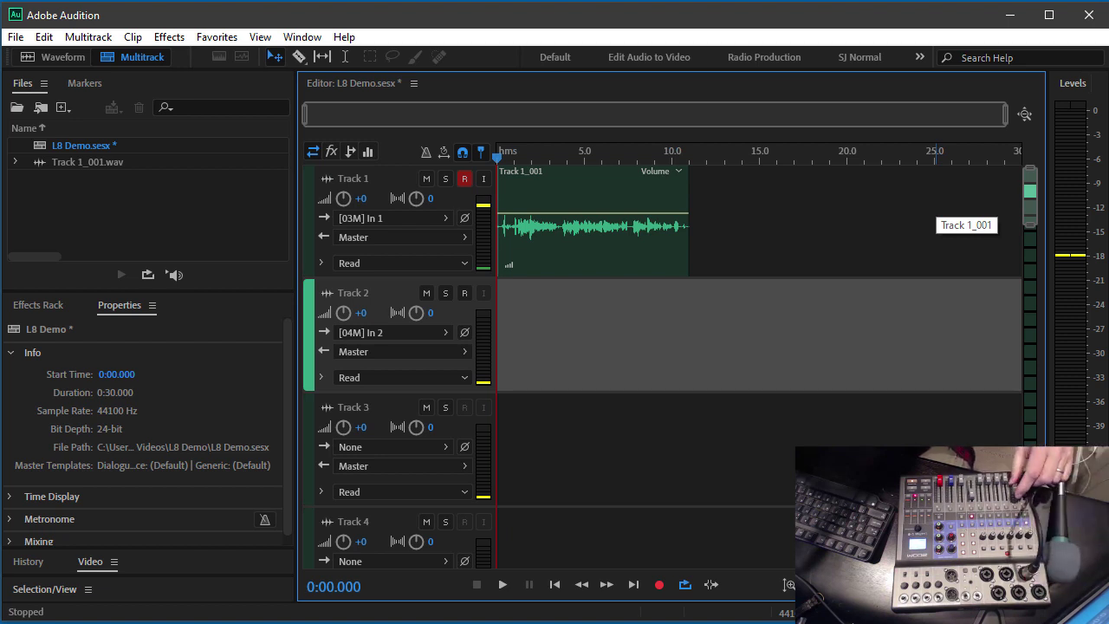
- Arm Track 2 and record a short clip on Tracks 1 and 2 together
left_click(464, 293)
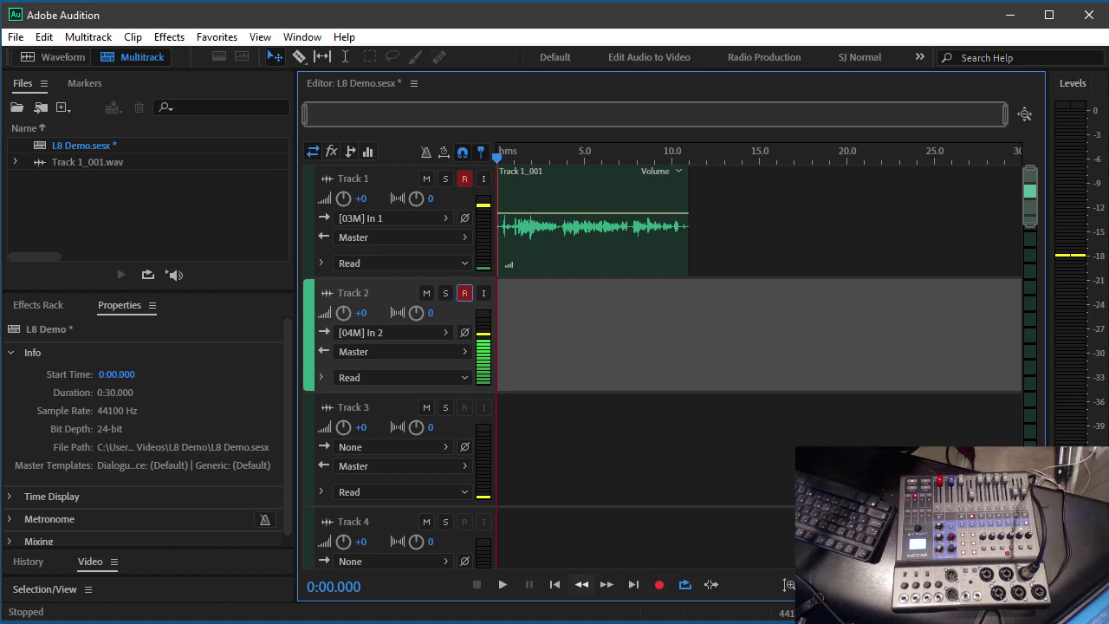
key("shift+space")
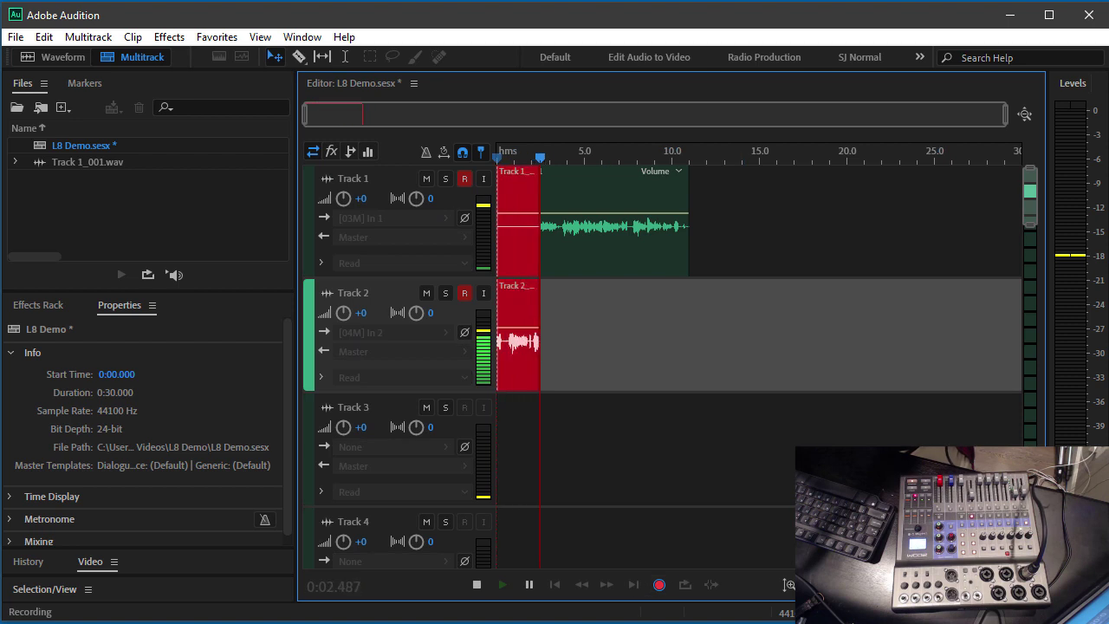
key("space")
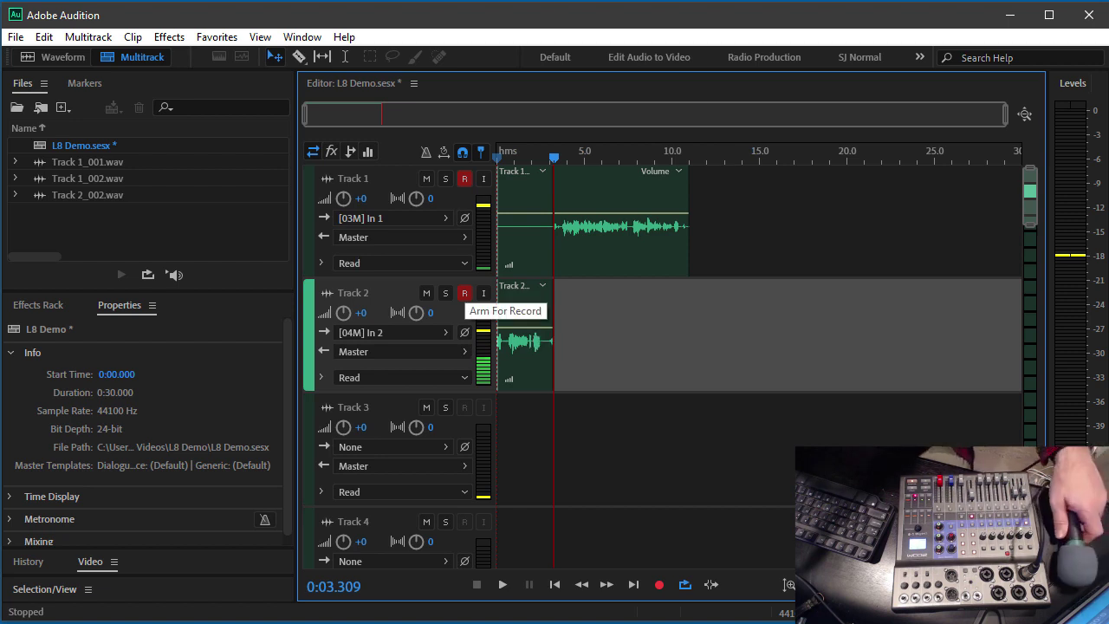
- Disarm Track 2 and Track 1, then return the playhead to the start
left_click(464, 293)
left_click(464, 178)
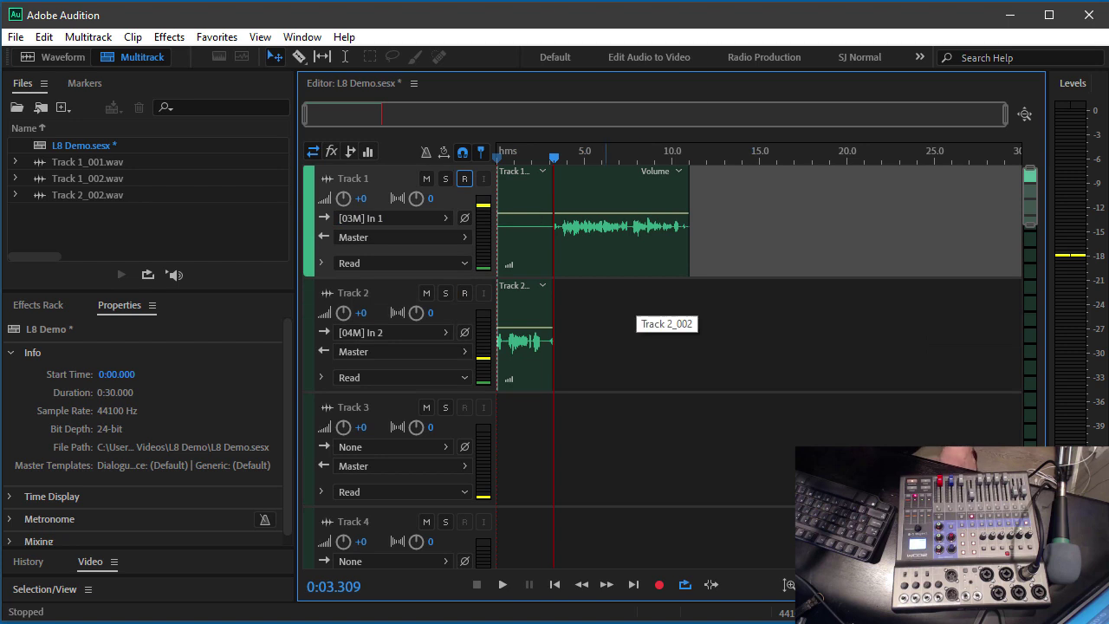
key("Home")
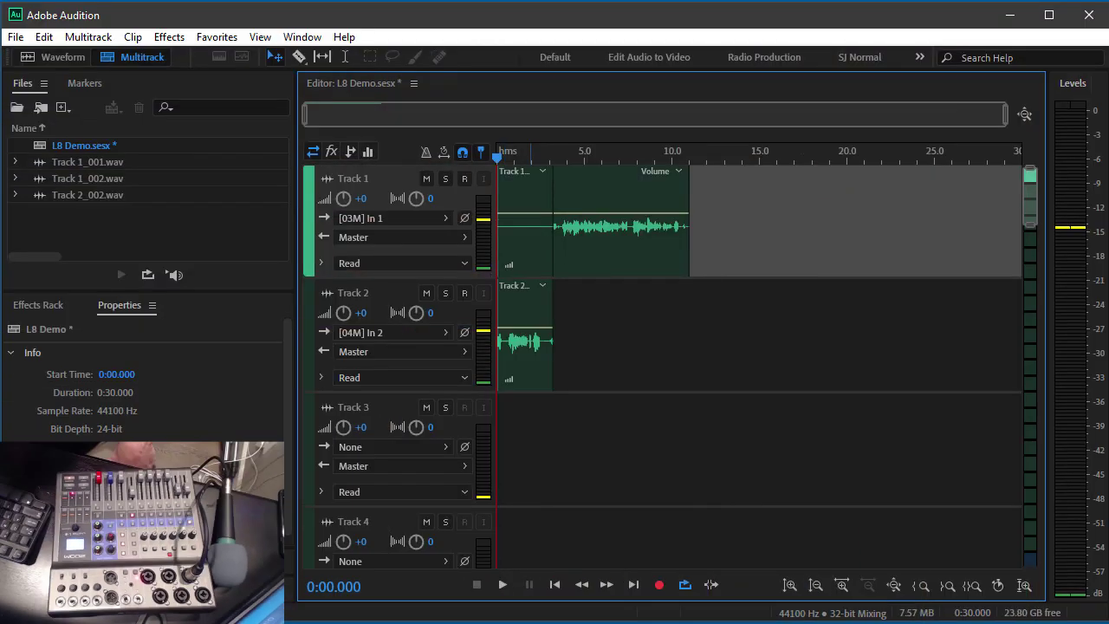
- Set Track 3's input to mono [11M] In 8 L and arm Track 3 for recording
left_click(389, 446)
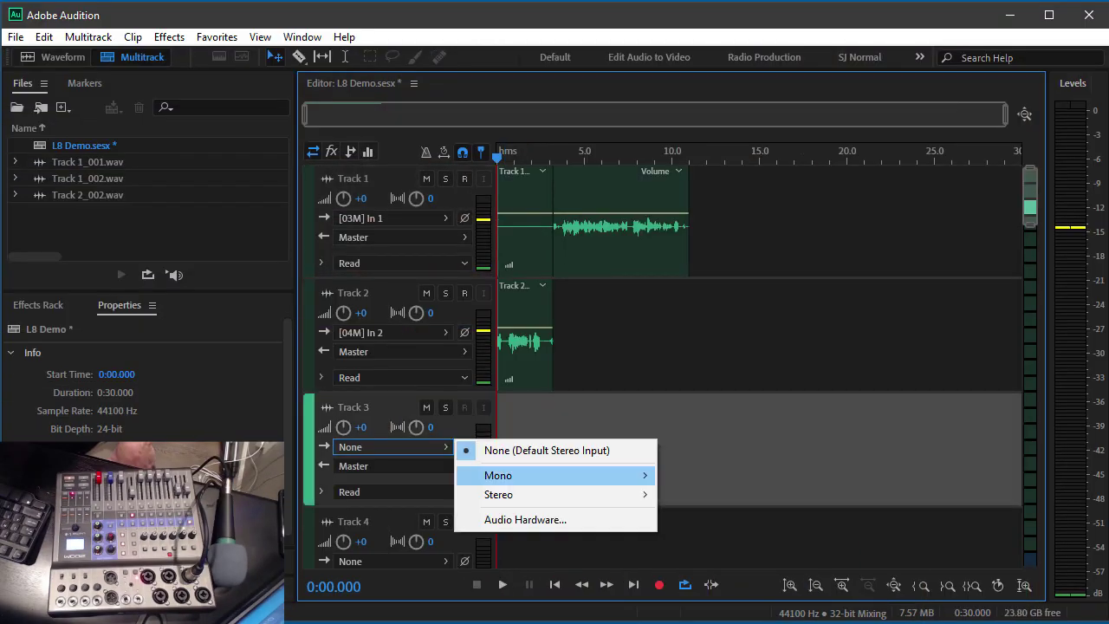
mouse_move(520, 474)
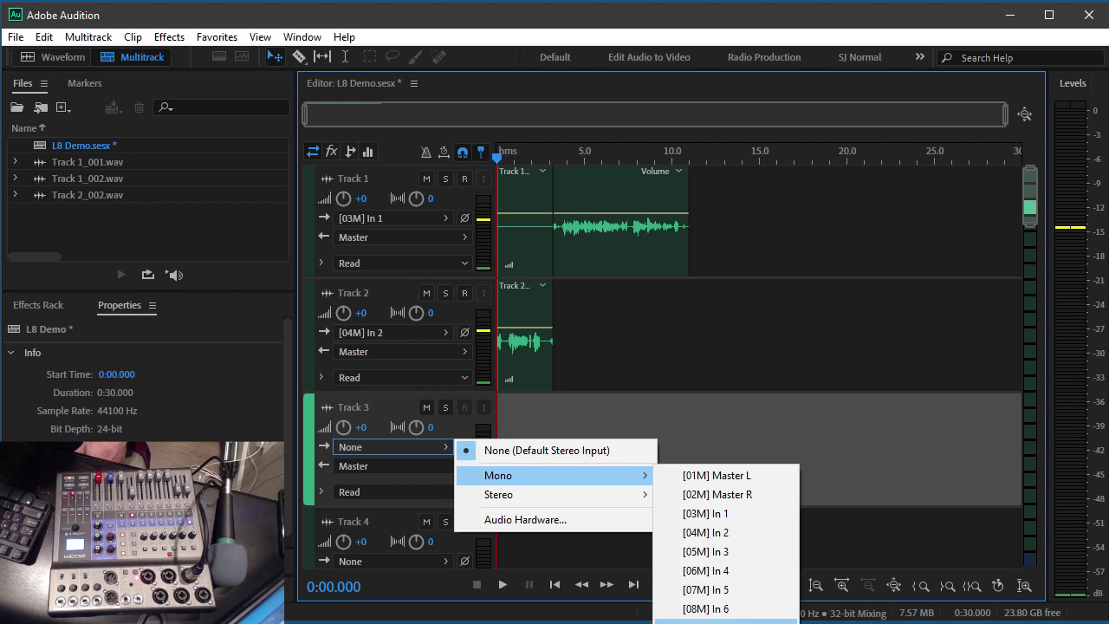
left_click(706, 621)
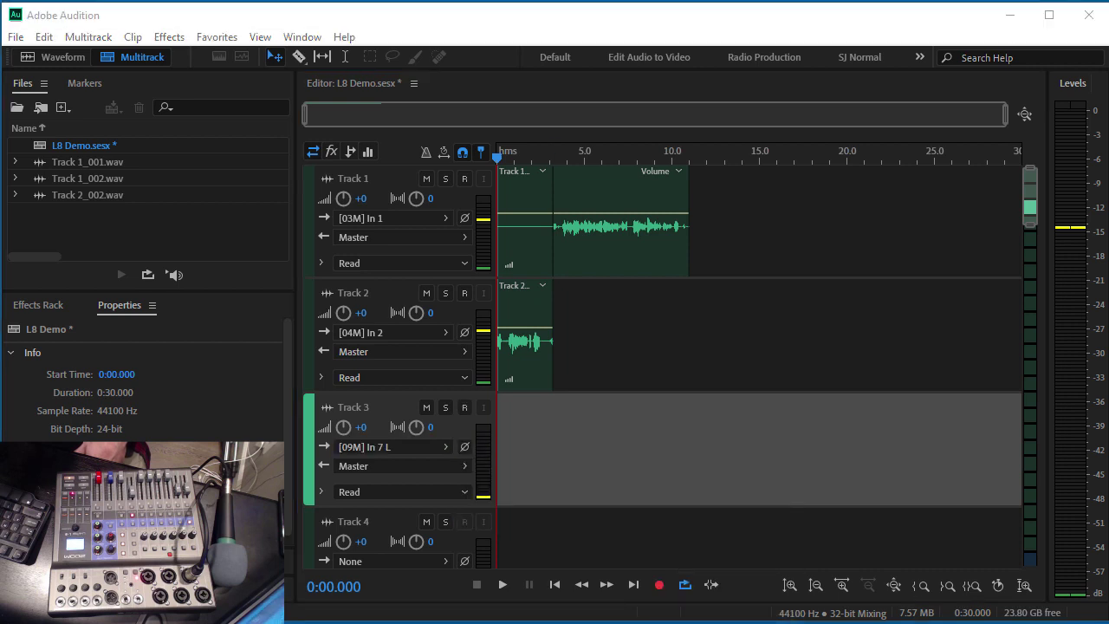
left_click(407, 446)
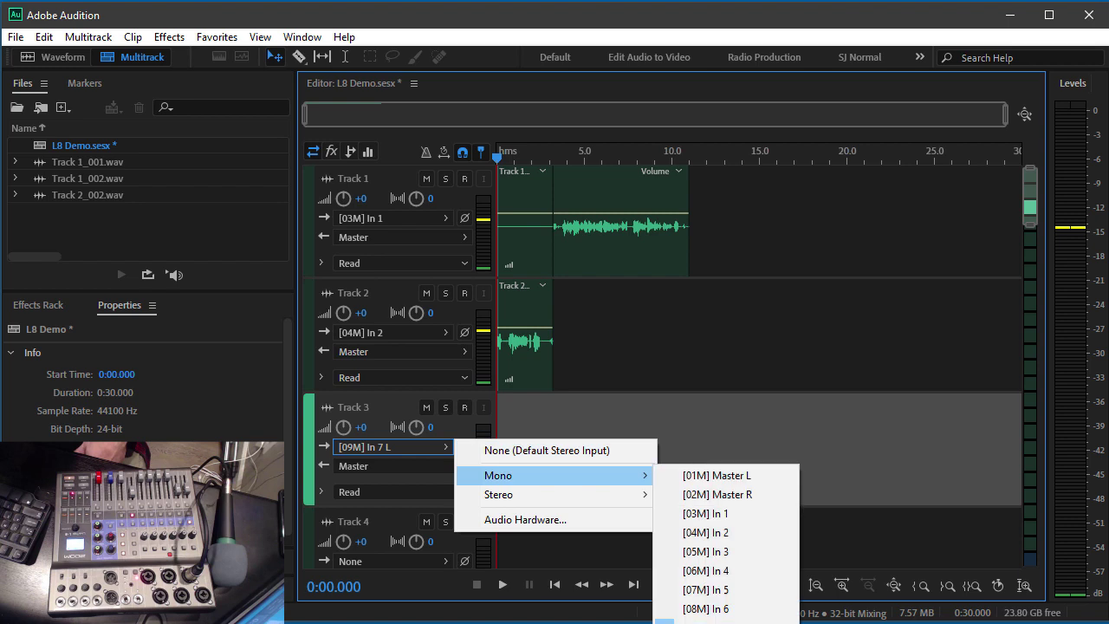
left_click(706, 621)
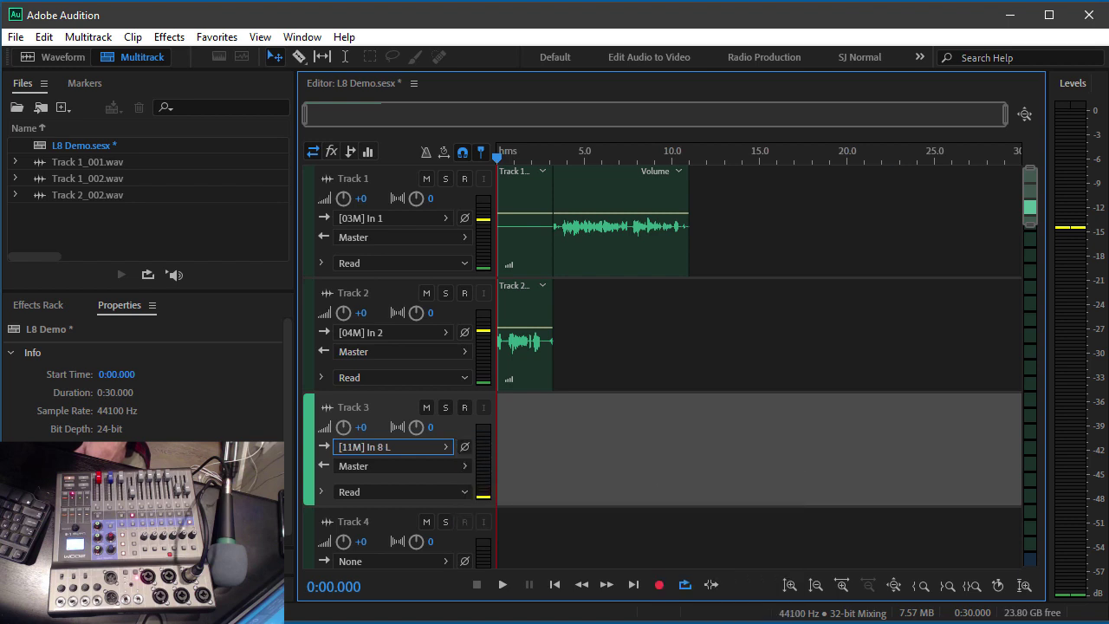
left_click(464, 407)
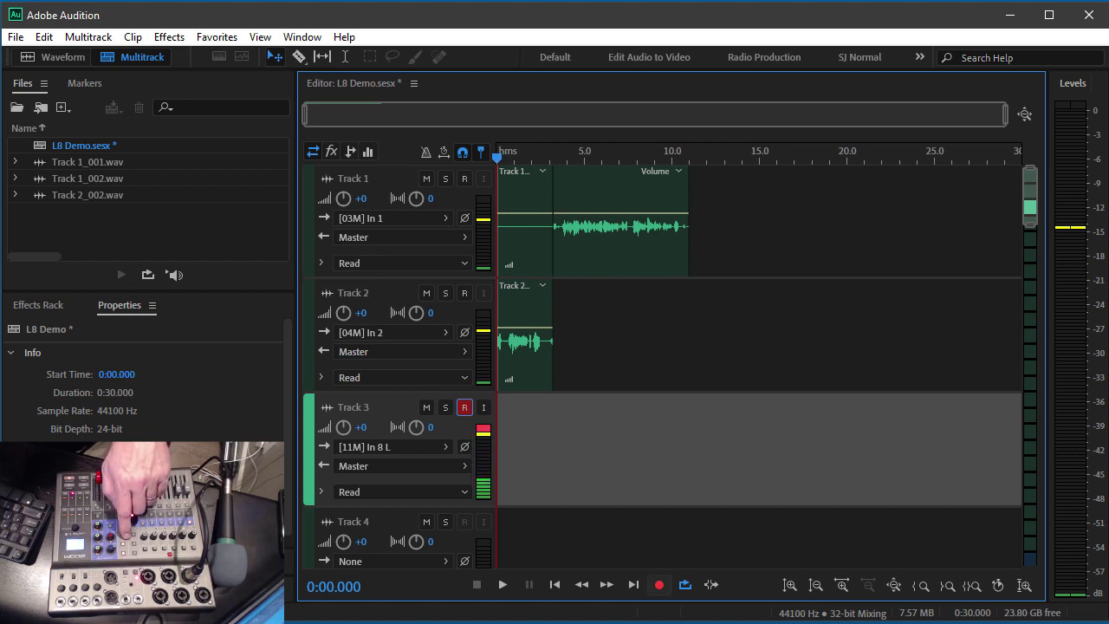
- Record a roughly 6.6-second Track 3_003 clip on Track 3
key("shift+space")
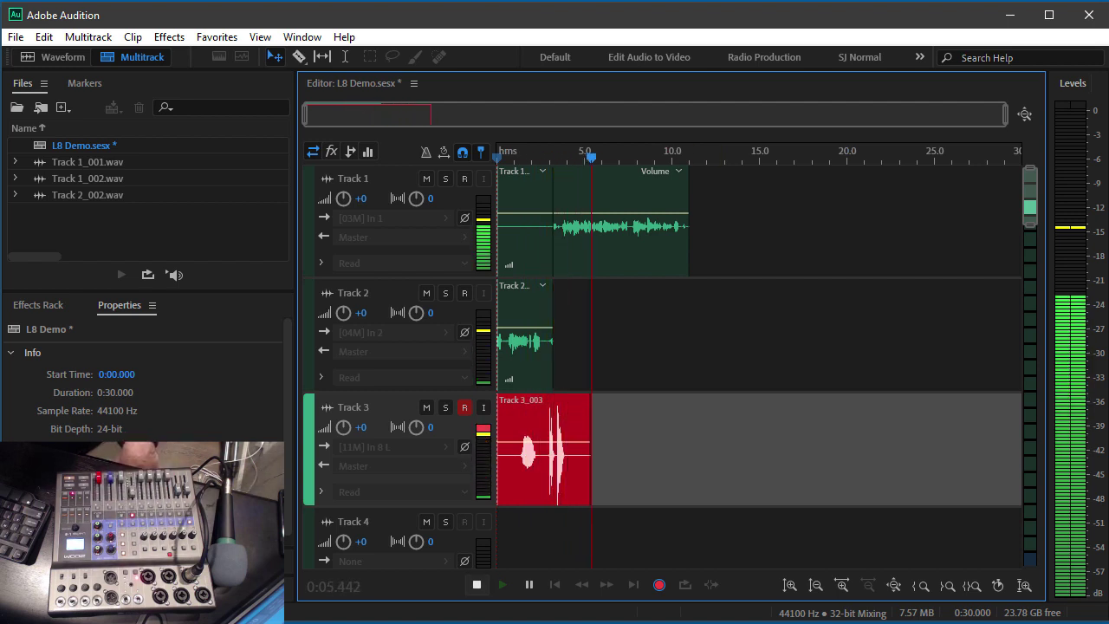
key("space")
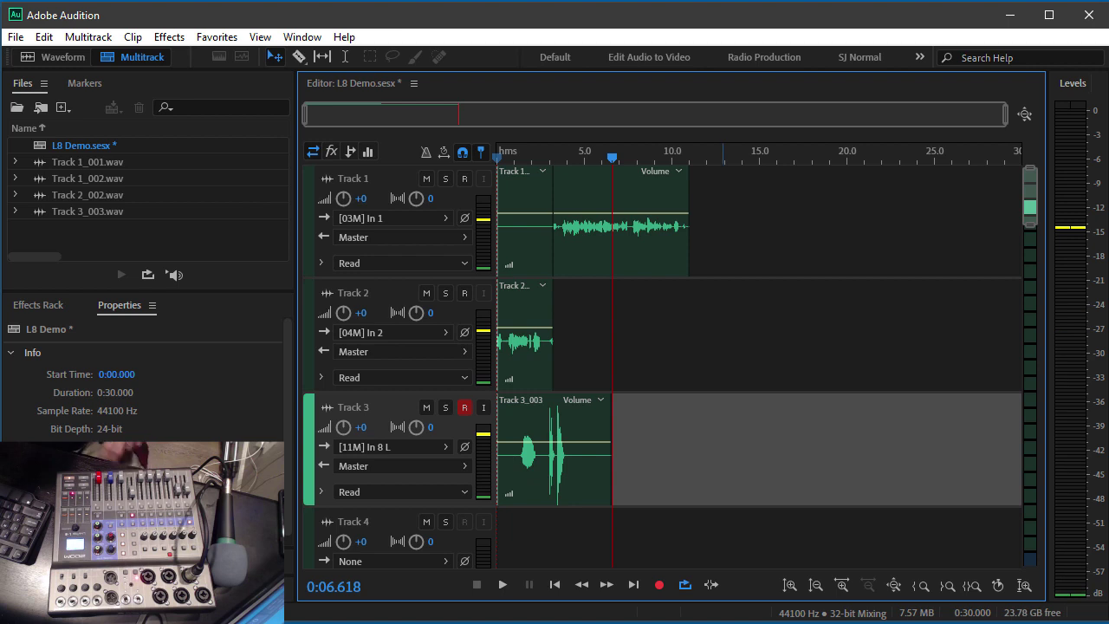